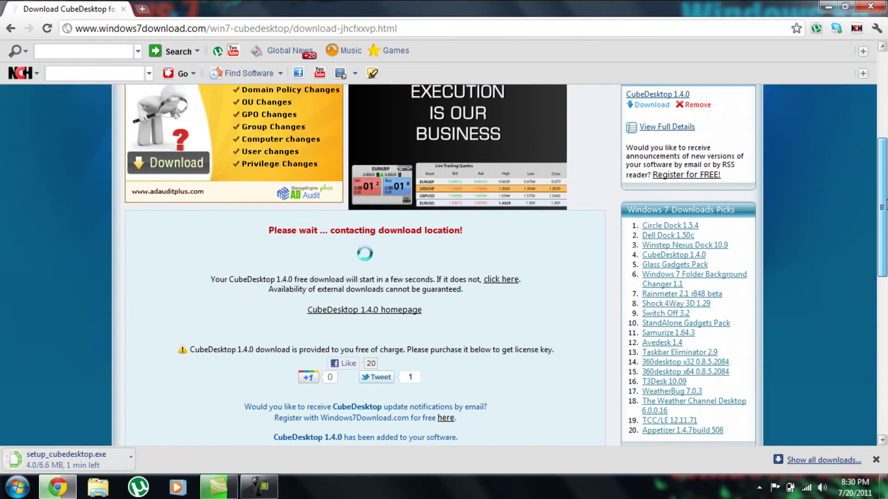
{"action": "scroll", "coordinate": [444, 265], "scroll_direction": "down", "scroll_amount": 2}
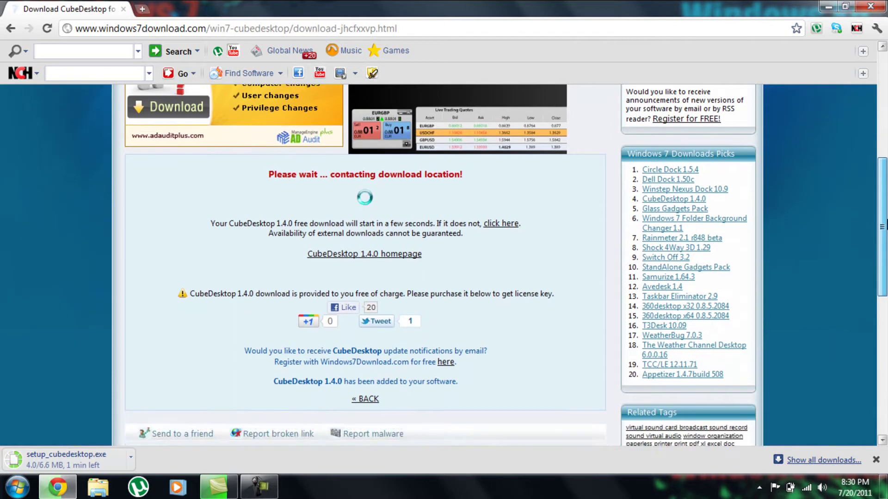
Step: Scroll the Chrome page while the setup_cubedesktop.exe download finishes
{"action": "scroll", "coordinate": [443, 265], "scroll_direction": "up", "scroll_amount": 3}
{"action": "scroll", "coordinate": [444, 265], "scroll_direction": "up", "scroll_amount": 5}
{"action": "left_click_drag", "start_coordinate": [884, 74], "coordinate": [883, 278]}
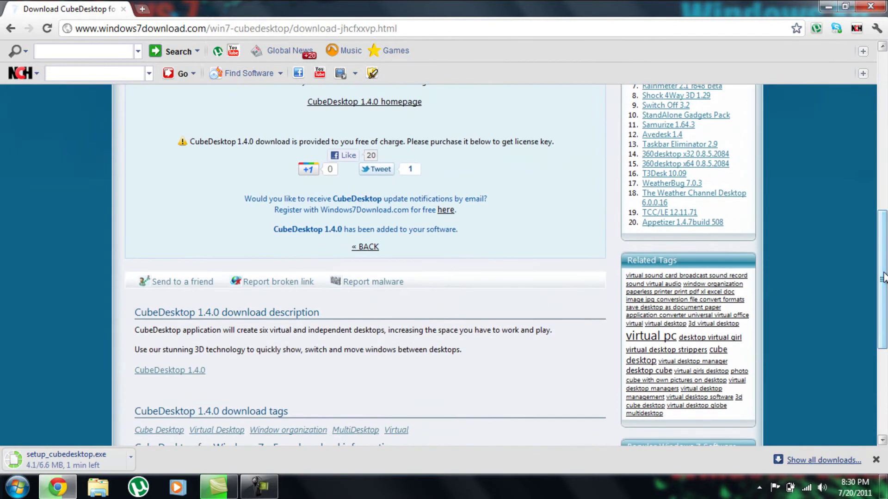
{"action": "scroll", "coordinate": [539, 154], "scroll_direction": "down", "scroll_amount": 1}
{"action": "scroll", "coordinate": [538, 154], "scroll_direction": "up", "scroll_amount": 3}
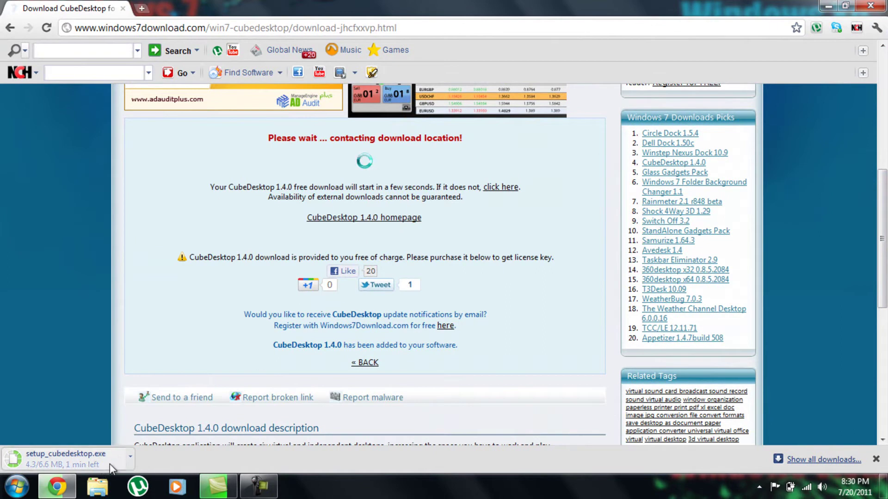
Step: Drag setup_cubedesktop from the Downloads folder onto the desktop, then close the folder window
{"action": "left_click", "coordinate": [134, 453]}
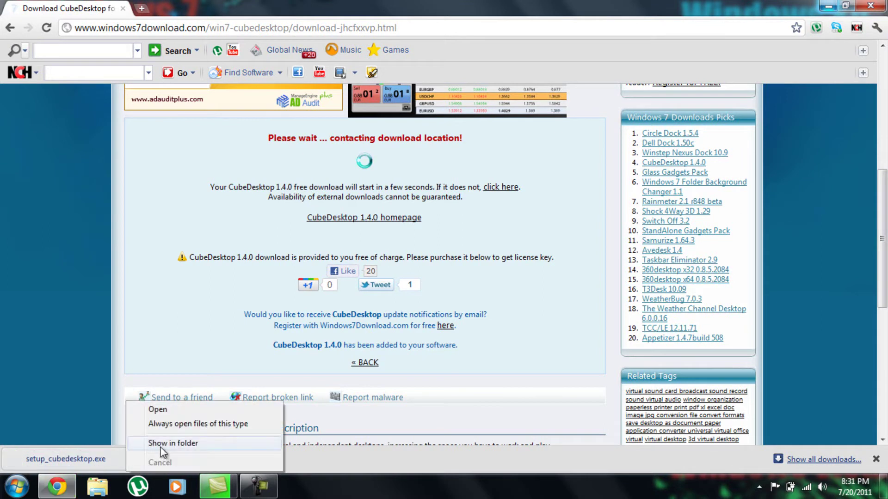
{"action": "left_click", "coordinate": [160, 447]}
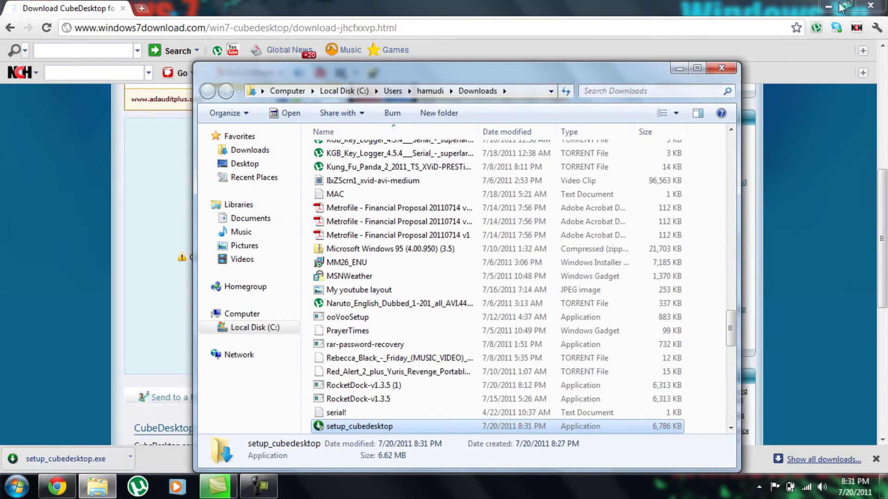
{"action": "left_click", "coordinate": [828, 6]}
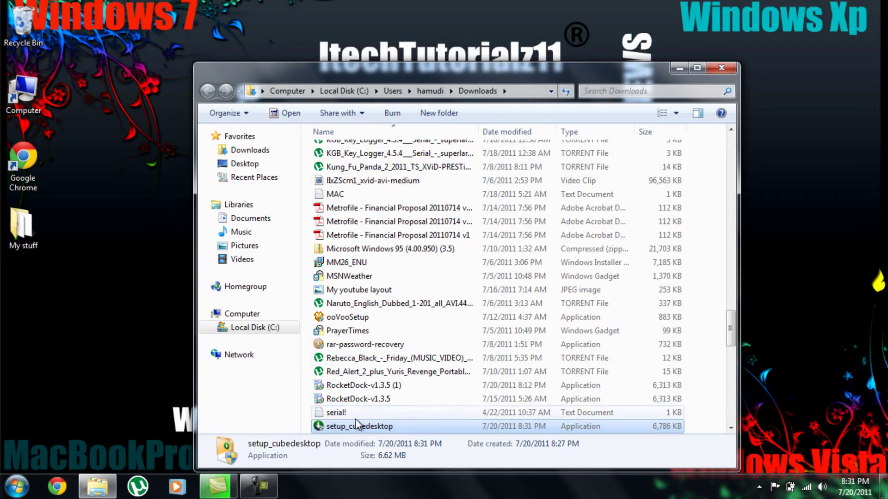
{"action": "left_click_drag", "start_coordinate": [357, 423], "coordinate": [74, 379]}
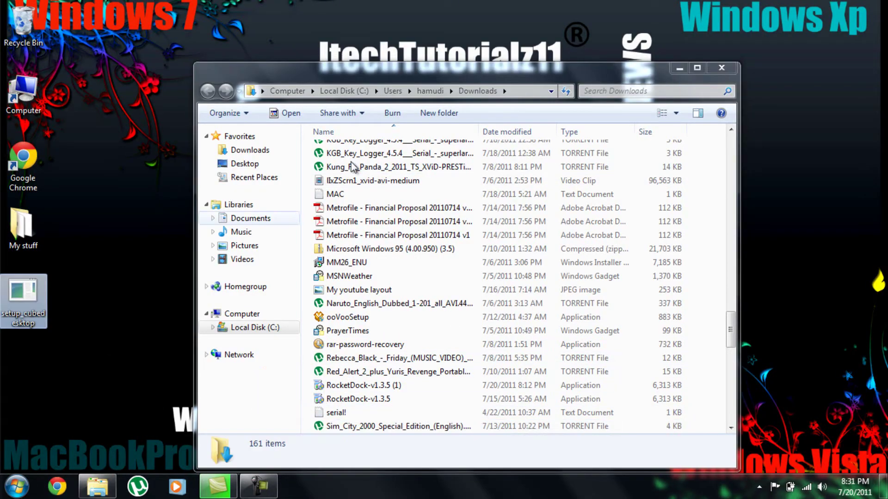
{"action": "left_click", "coordinate": [716, 69]}
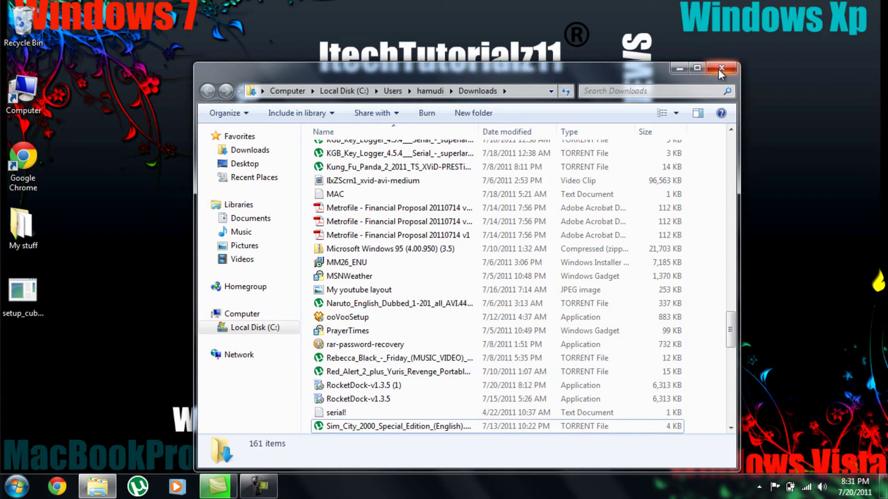
{"action": "left_click", "coordinate": [720, 69]}
Step: Run setup_cubedesktop as administrator in English and accept the license to install CubeDesktop 1.4.0
{"action": "double_click", "coordinate": [12, 297]}
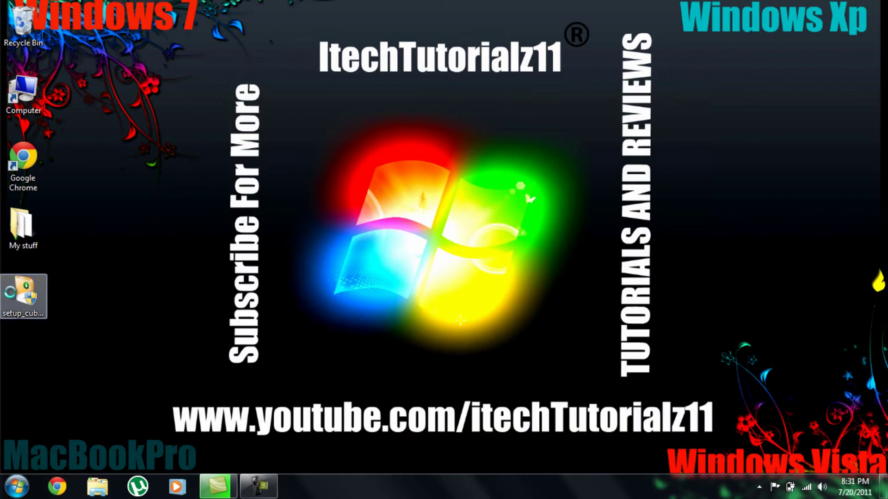
{"action": "right_click", "coordinate": [51, 286]}
{"action": "left_click", "coordinate": [123, 190]}
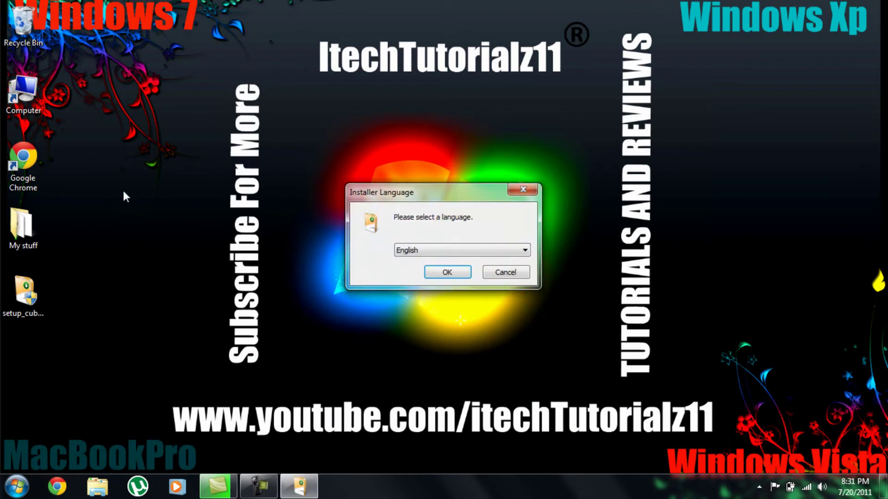
{"action": "left_click", "coordinate": [467, 271]}
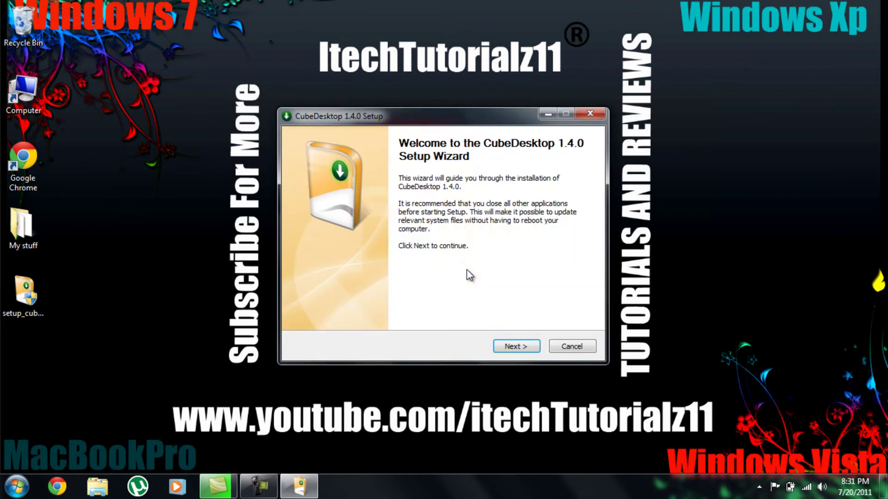
{"action": "left_click", "coordinate": [529, 350]}
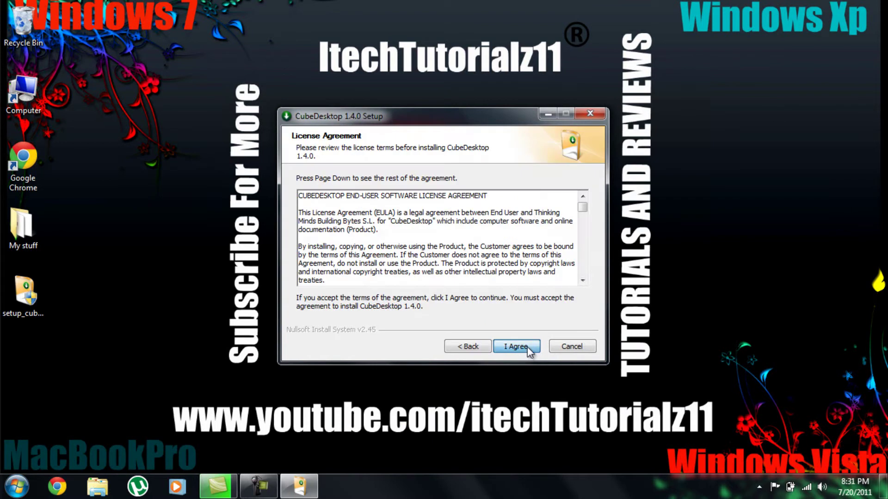
{"action": "left_click", "coordinate": [527, 348]}
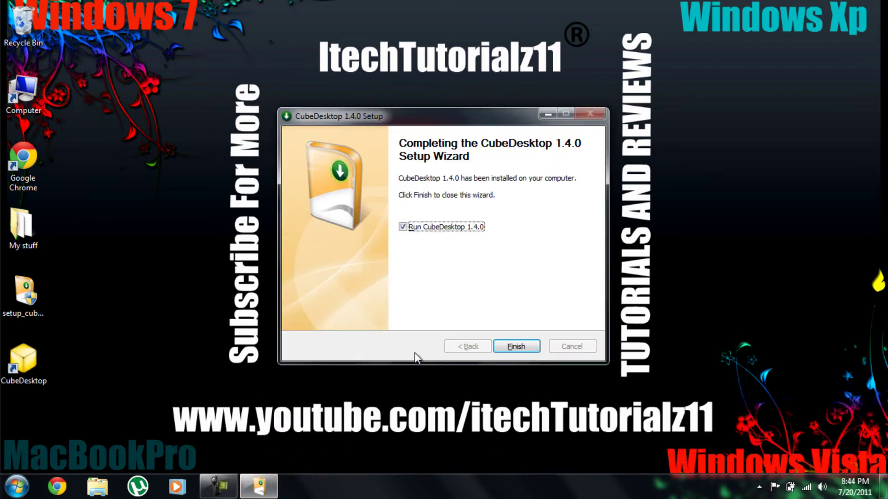
Step: Finish setup with Run CubeDesktop ticked and start the trial in English
{"action": "left_click", "coordinate": [515, 347]}
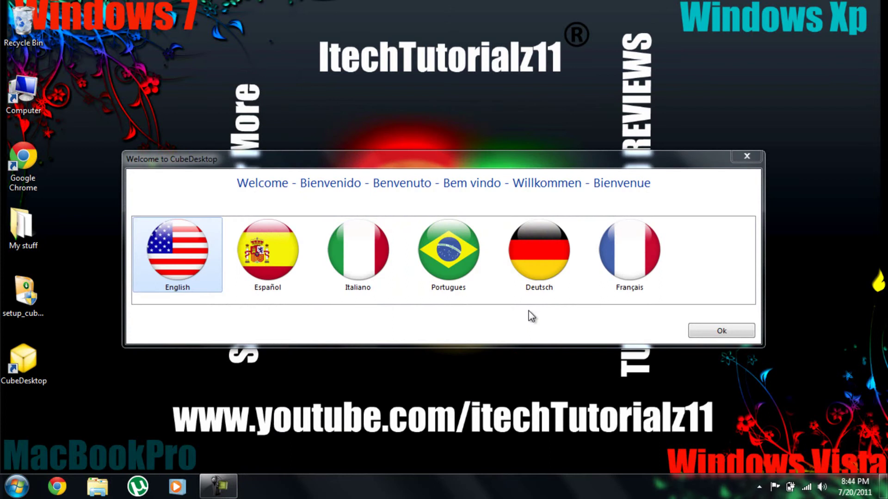
{"action": "left_click", "coordinate": [719, 339]}
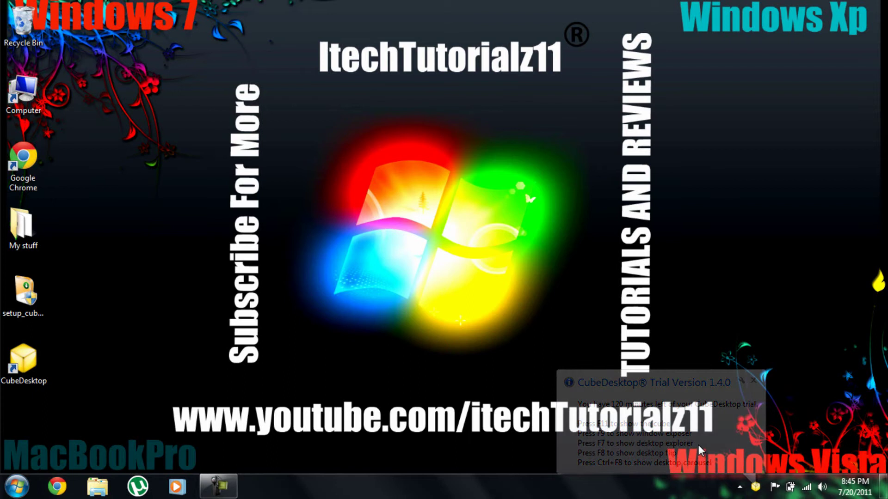
Step: Switch to desktop 4 from the F11 3D cube, then try the PRO-only 3D Desktop Carousel
{"action": "key", "text": "F11"}
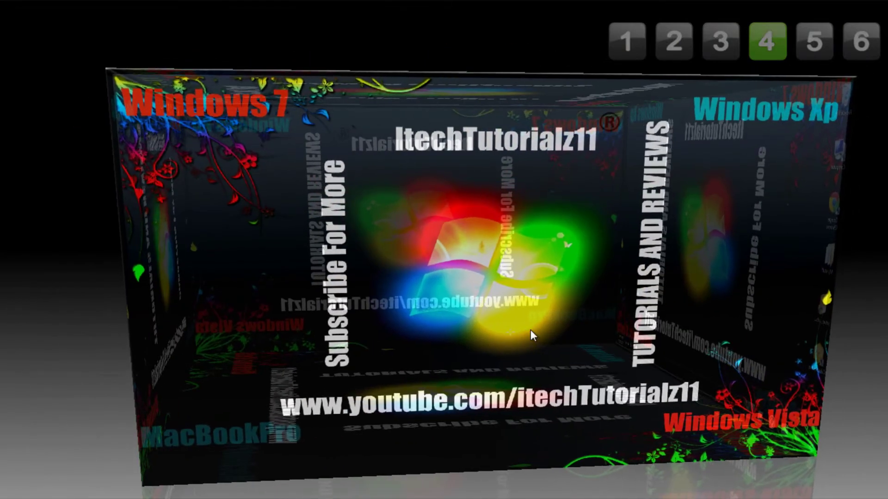
{"action": "left_click", "coordinate": [531, 329]}
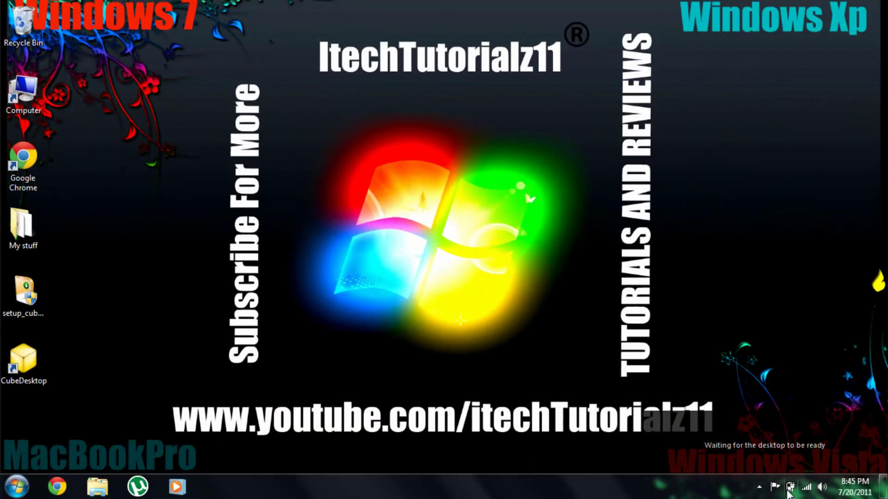
{"action": "left_click", "coordinate": [758, 487]}
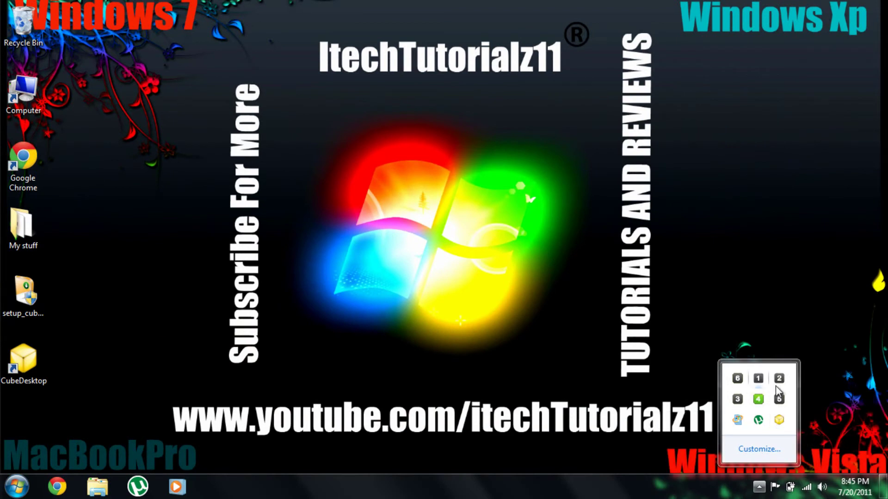
{"action": "right_click", "coordinate": [777, 423]}
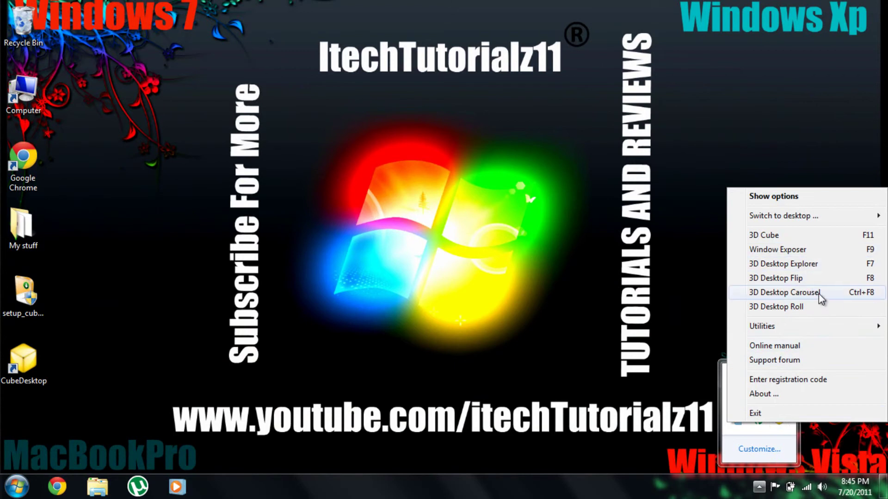
{"action": "left_click", "coordinate": [819, 307]}
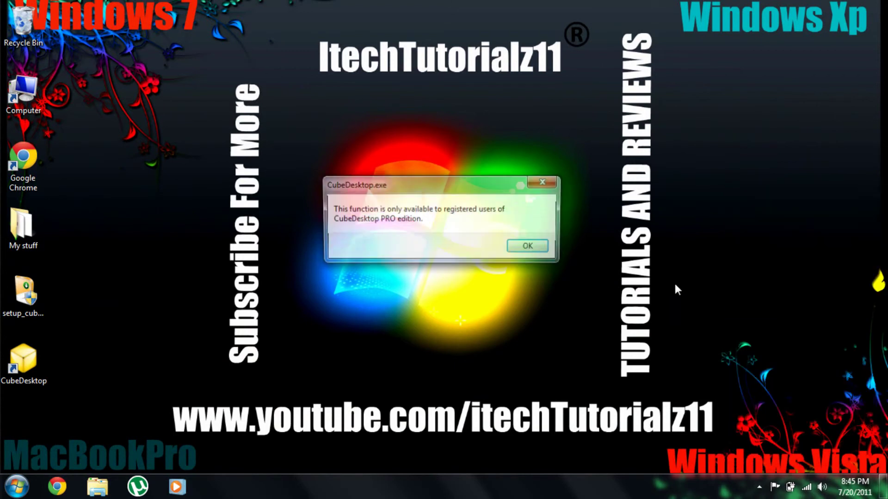
{"action": "left_click", "coordinate": [526, 248]}
{"action": "left_click", "coordinate": [758, 488]}
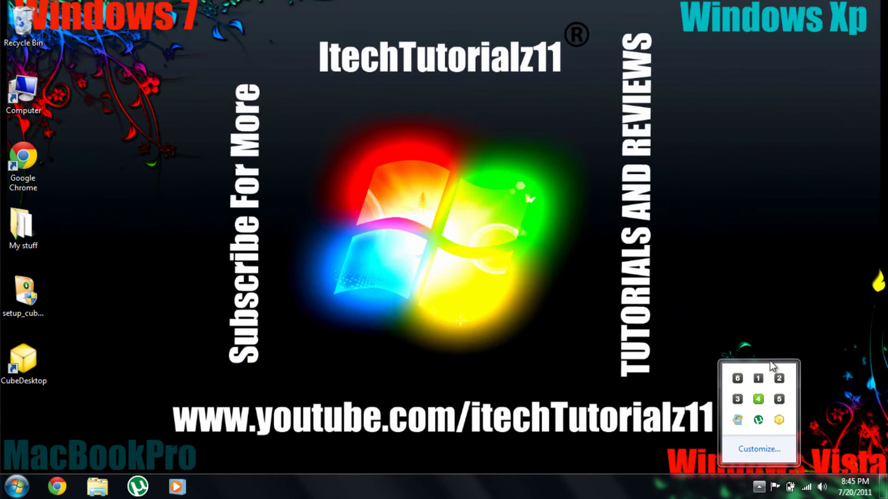
Step: Bring up the Enter registration code form, return to desktop 1, and close the Action Center popup
{"action": "right_click", "coordinate": [780, 422]}
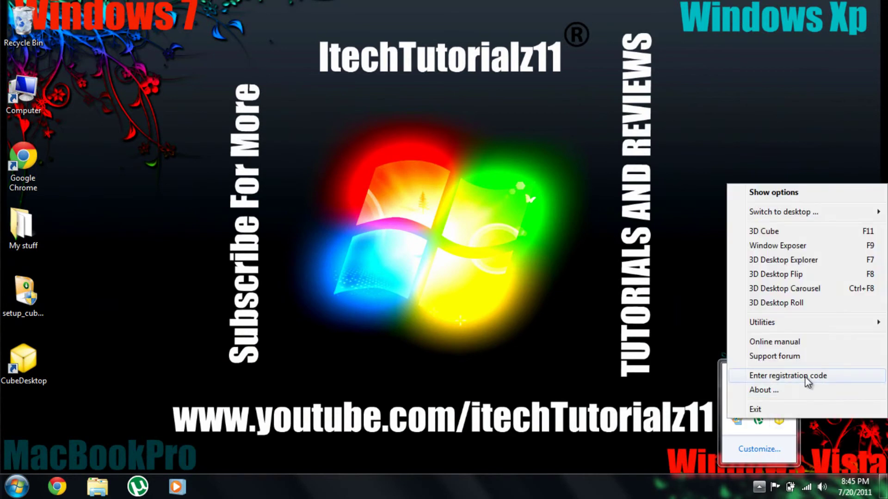
{"action": "left_click", "coordinate": [804, 375]}
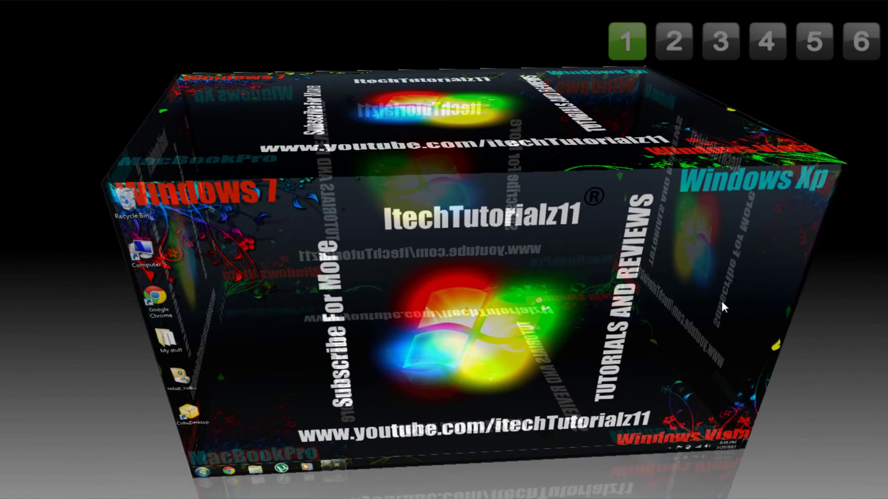
{"action": "left_click", "coordinate": [721, 301]}
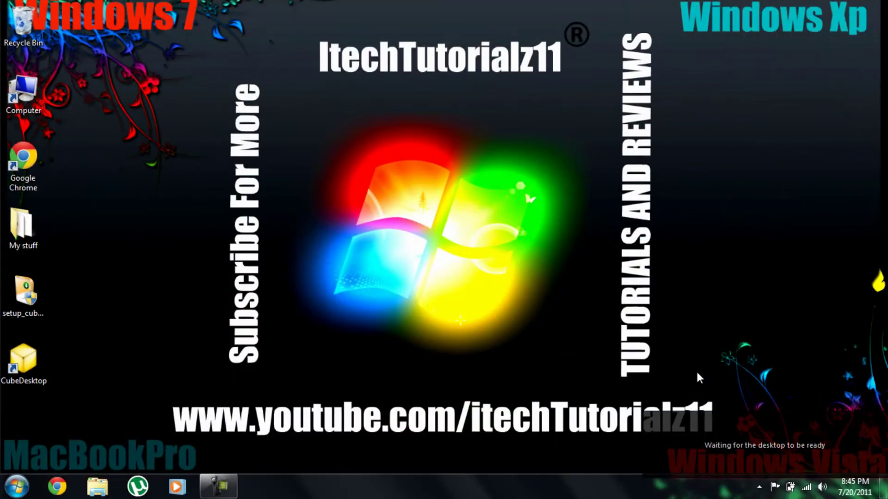
{"action": "left_click", "coordinate": [775, 486]}
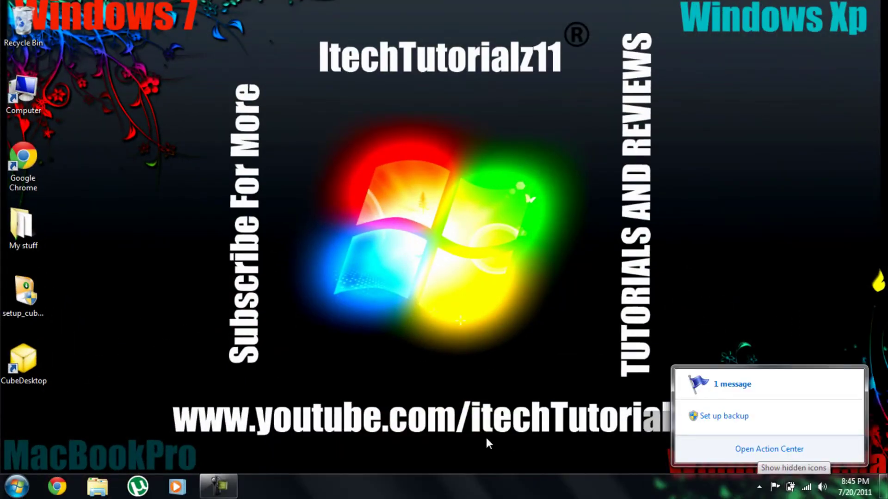
{"action": "left_click", "coordinate": [455, 198]}
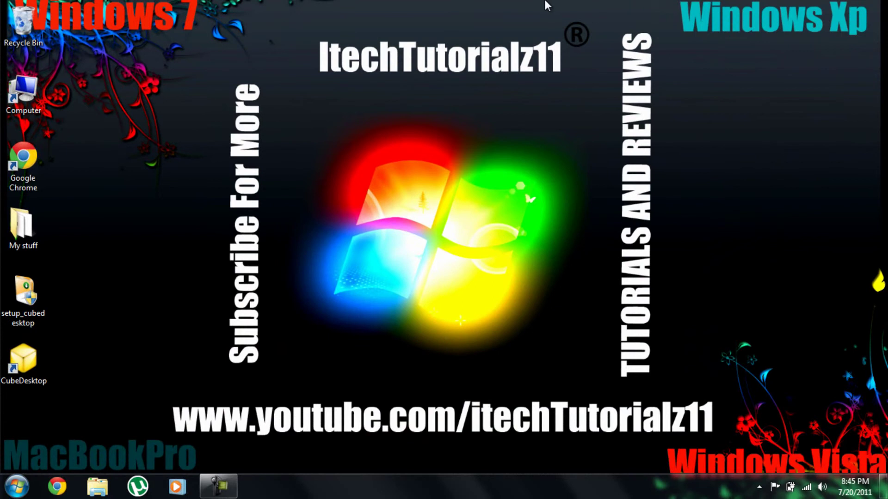
{"action": "mouse_move", "coordinate": [457, 14]}
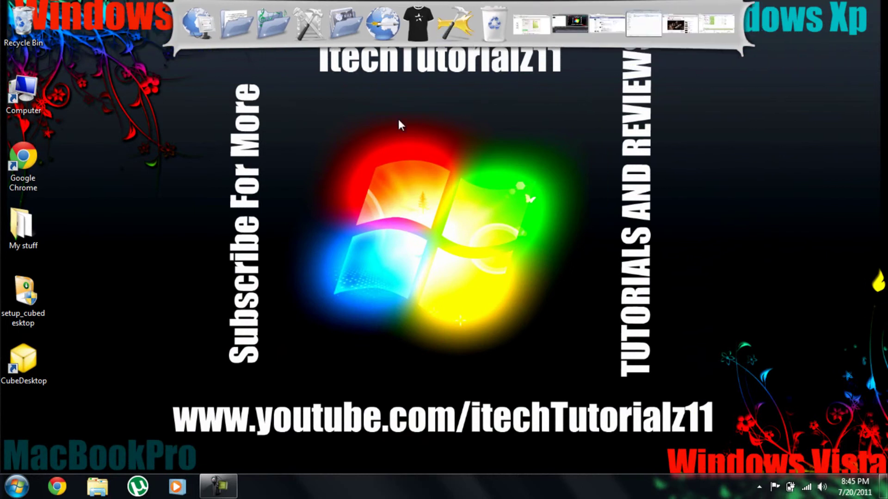
Step: Open the serial text file from Downloads > Cube.Desktop.Pro.v1.3.1 in Notepad
{"action": "left_click", "coordinate": [96, 486]}
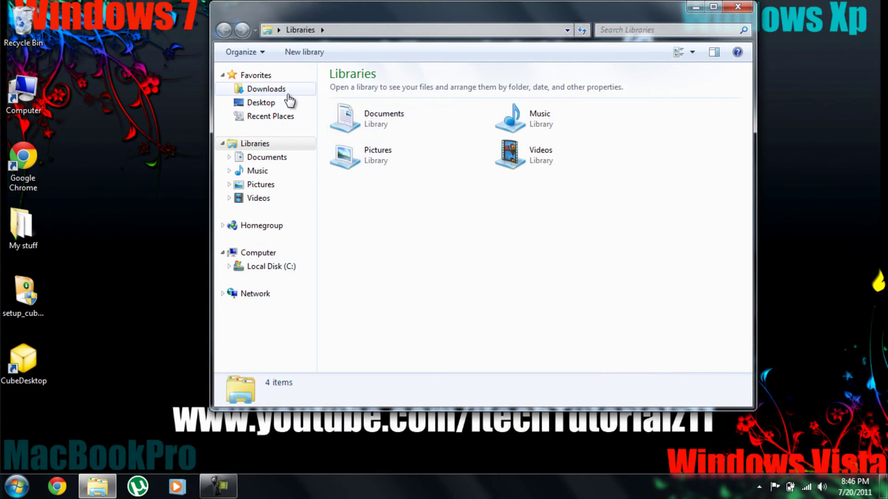
{"action": "left_click", "coordinate": [267, 90]}
{"action": "left_click", "coordinate": [439, 162]}
{"action": "key", "text": "Down"}
{"action": "key", "text": "Down"}
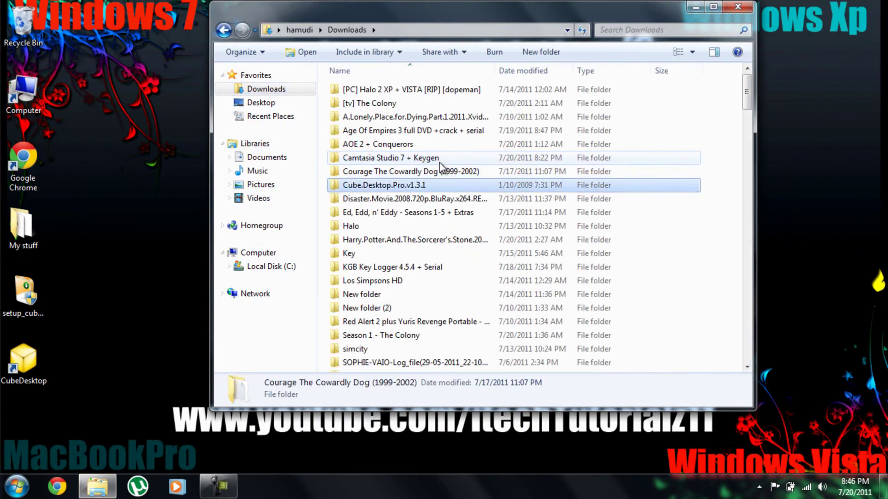
{"action": "key", "text": "Return"}
{"action": "key", "text": "Down"}
{"action": "key", "text": "Up"}
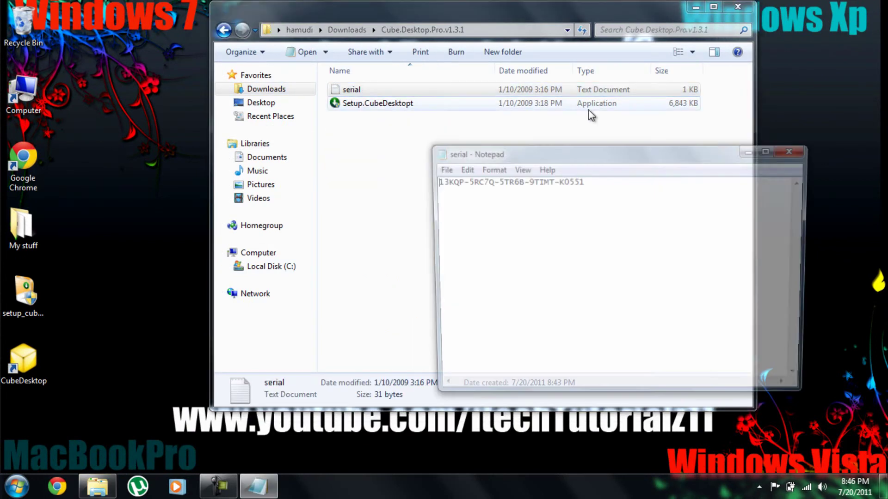
{"action": "left_click", "coordinate": [759, 487]}
{"action": "right_click", "coordinate": [782, 420]}
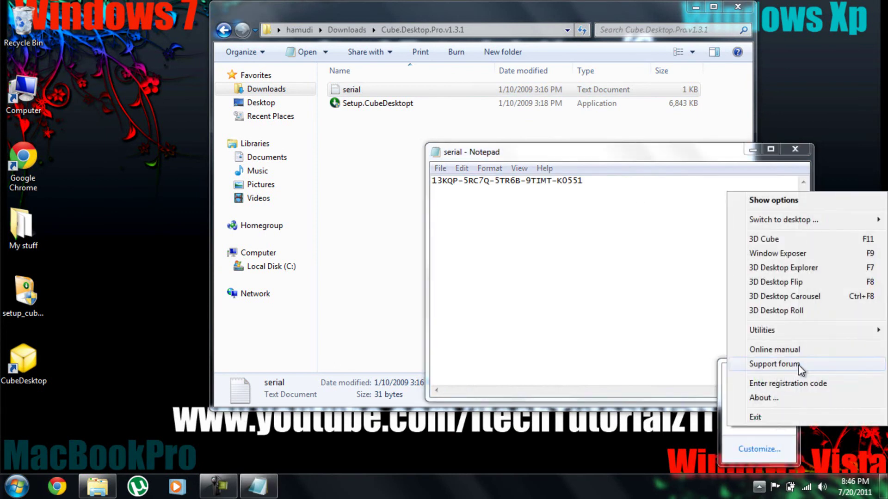
{"action": "left_click", "coordinate": [802, 385]}
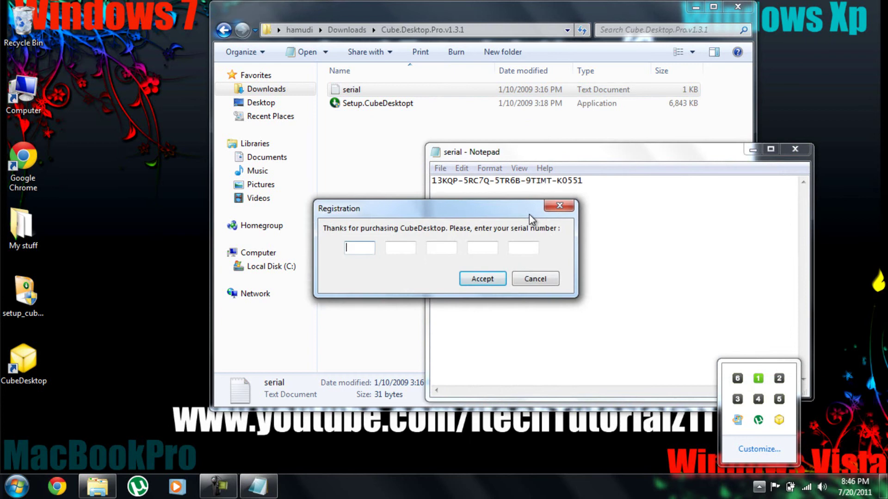
{"action": "left_click_drag", "start_coordinate": [531, 217], "coordinate": [600, 222]}
{"action": "left_click_drag", "start_coordinate": [460, 183], "coordinate": [433, 184]}
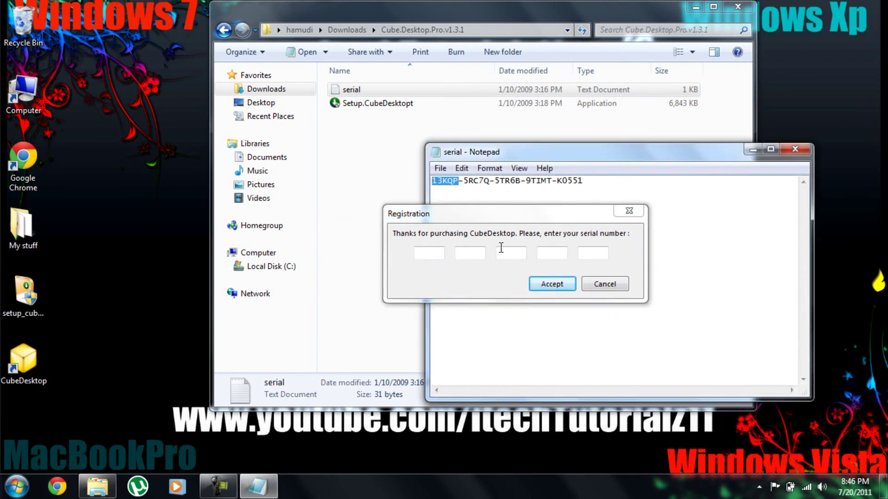
{"action": "left_click", "coordinate": [440, 253]}
{"action": "key", "text": "ctrl+v"}
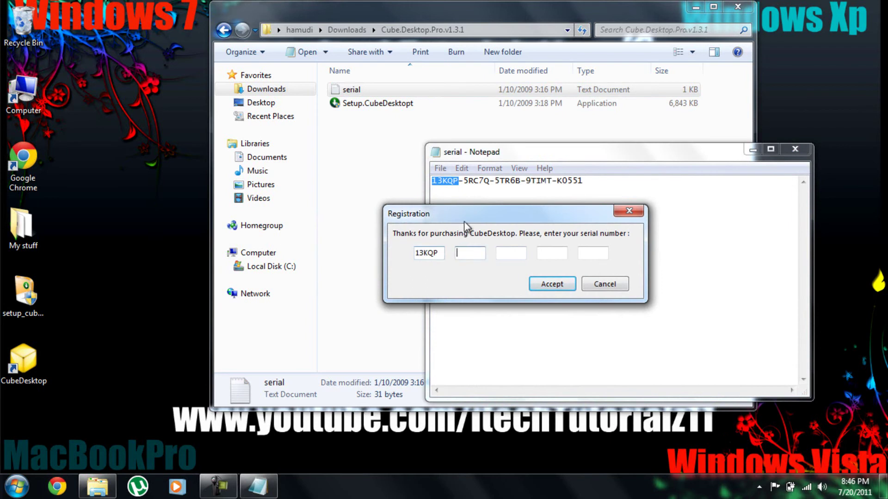
{"action": "left_click_drag", "start_coordinate": [464, 182], "coordinate": [471, 184]}
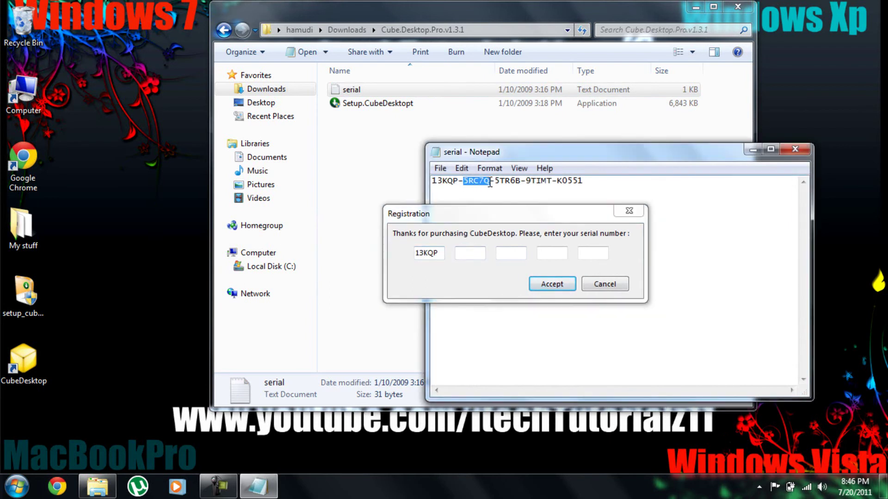
{"action": "left_click", "coordinate": [473, 252]}
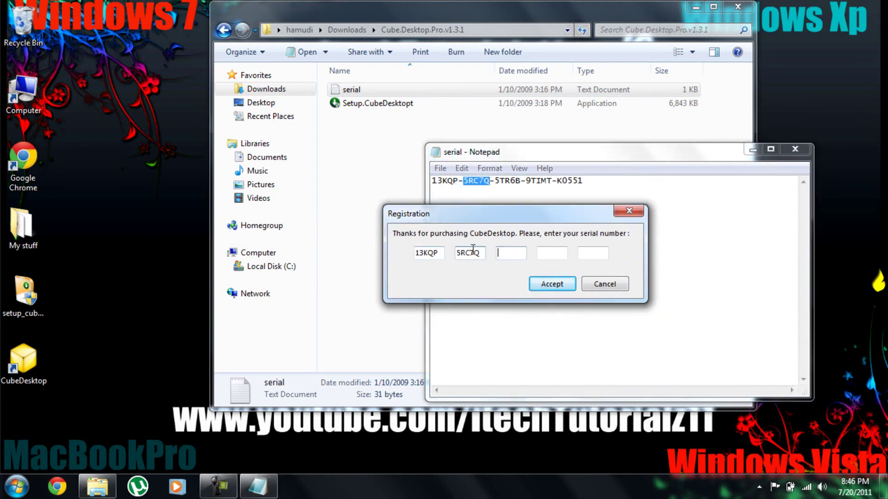
{"action": "left_click_drag", "start_coordinate": [494, 181], "coordinate": [510, 183]}
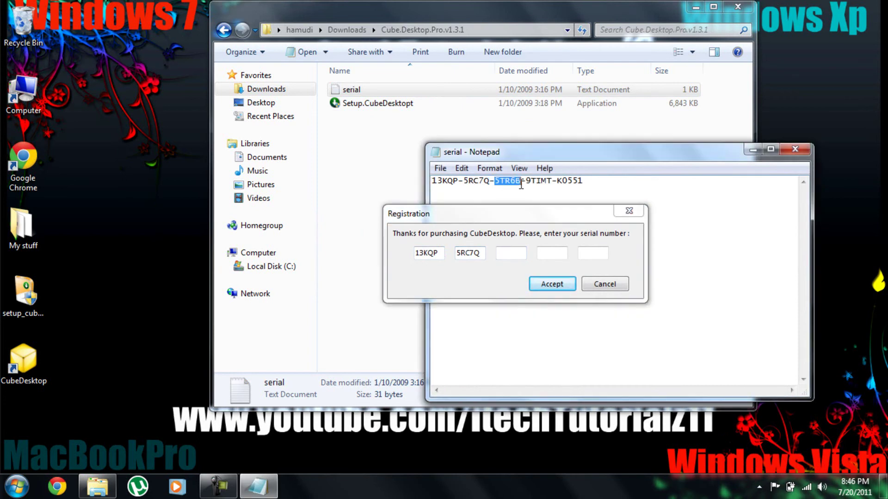
{"action": "left_click", "coordinate": [509, 256]}
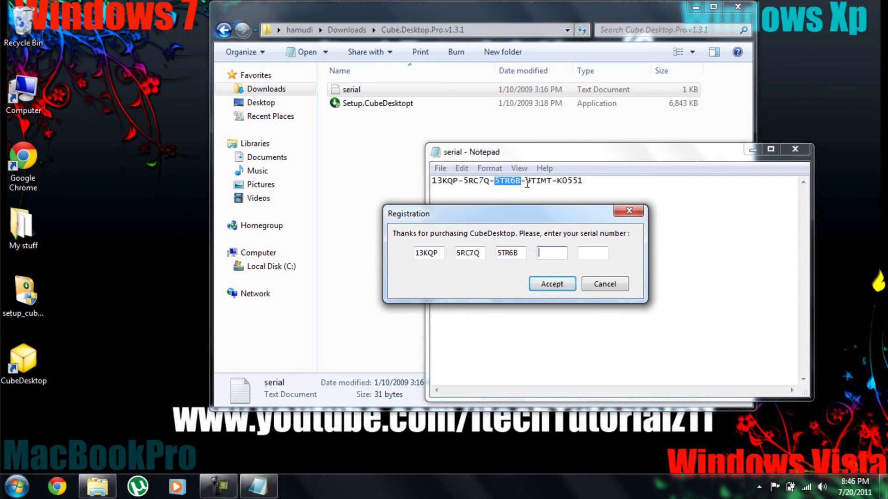
{"action": "left_click_drag", "start_coordinate": [526, 181], "coordinate": [552, 185]}
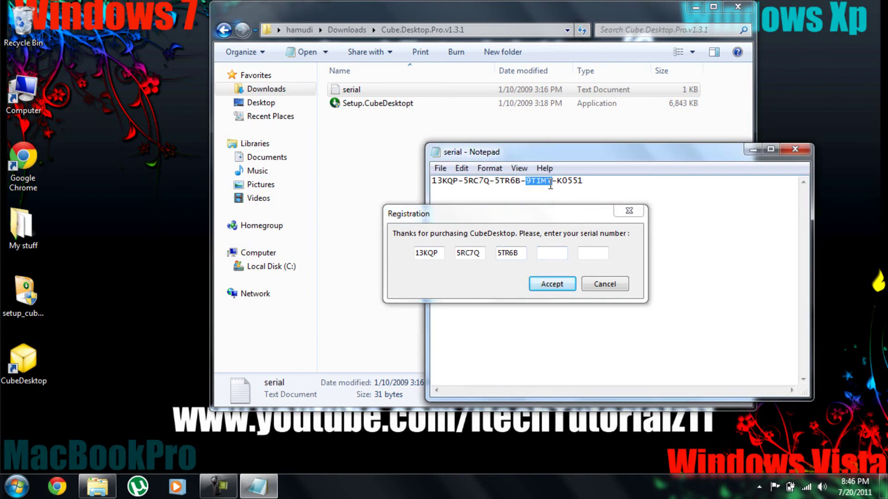
{"action": "left_click", "coordinate": [542, 250]}
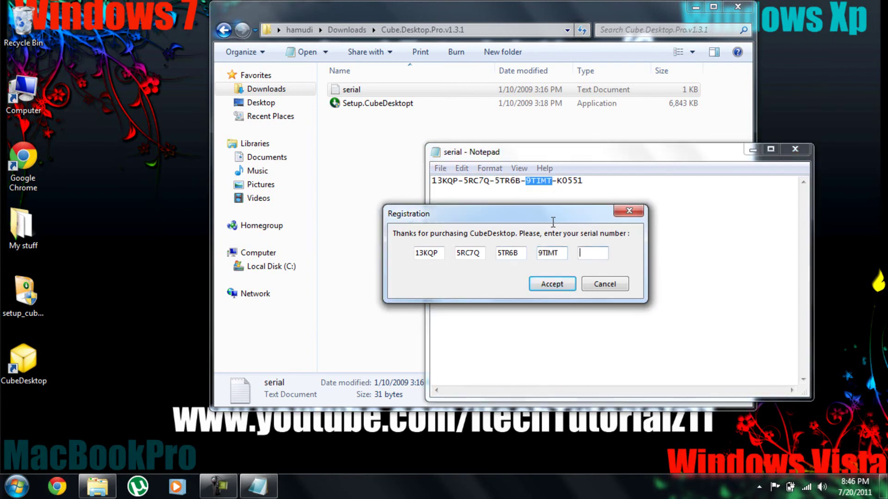
{"action": "left_click_drag", "start_coordinate": [556, 181], "coordinate": [578, 184]}
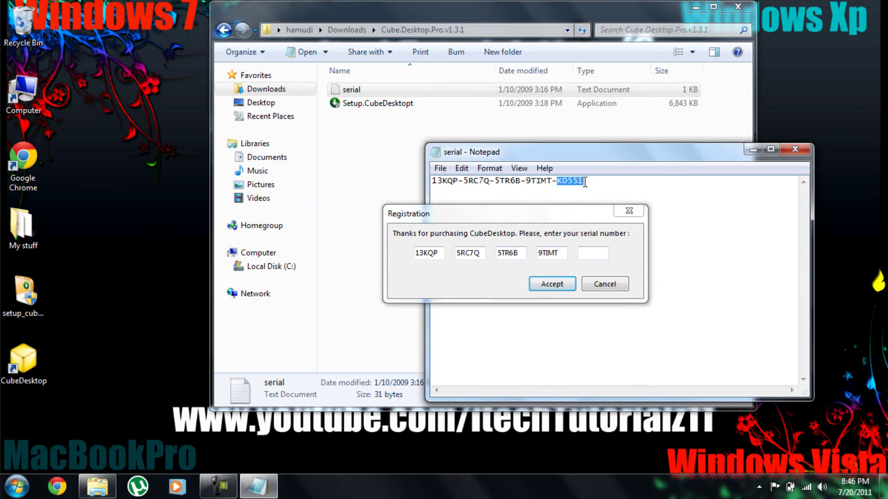
{"action": "left_click", "coordinate": [588, 251]}
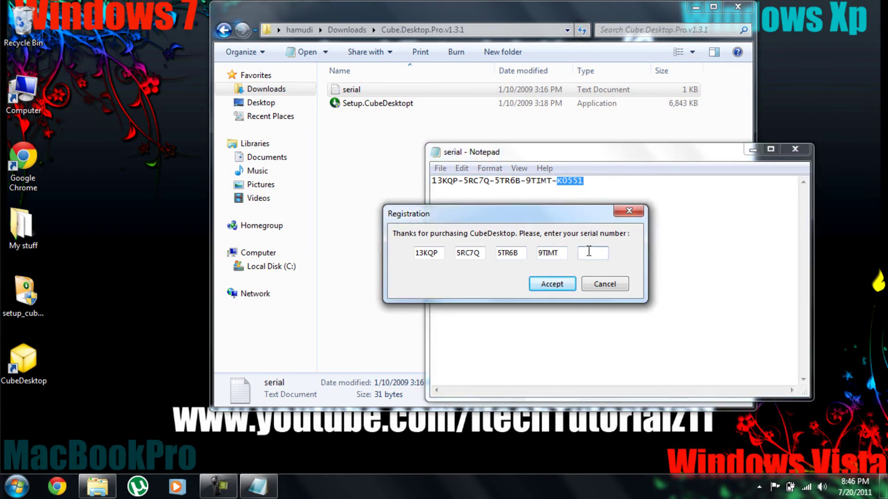
{"action": "left_click", "coordinate": [567, 284]}
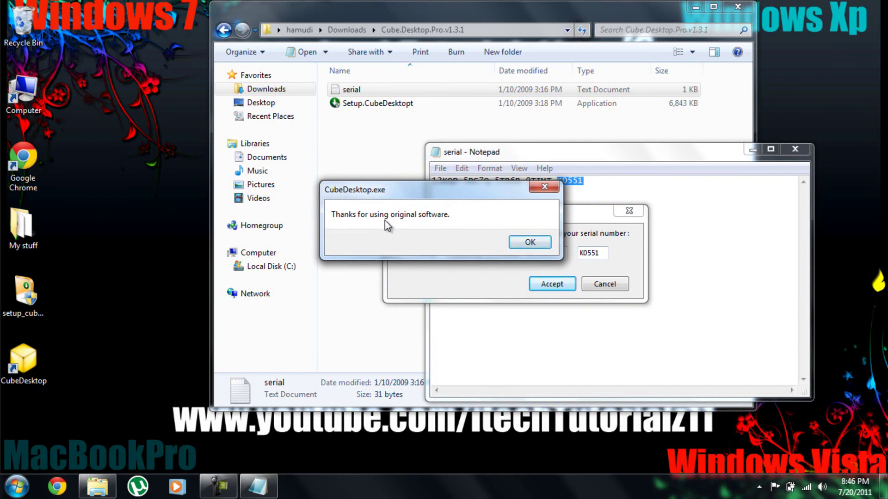
Step: Dismiss the registration confirmation, close Notepad and the folder, and switch to the 3D flip view
{"action": "left_click", "coordinate": [529, 241]}
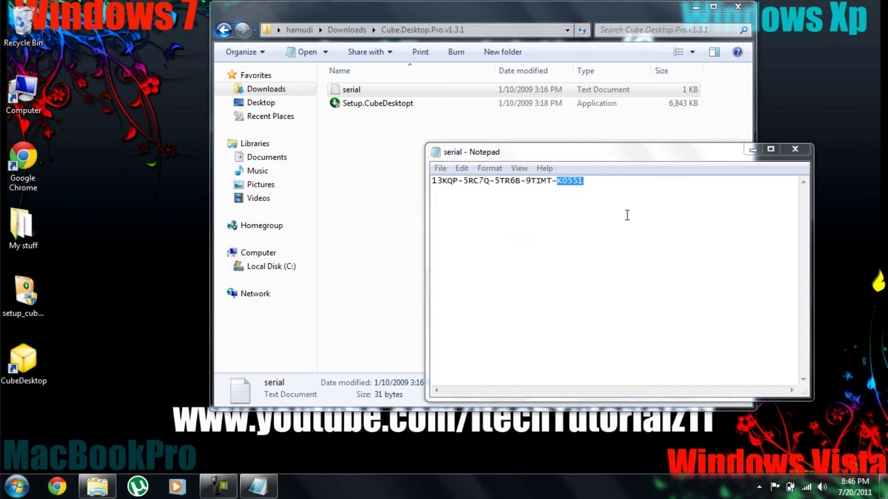
{"action": "left_click", "coordinate": [795, 149]}
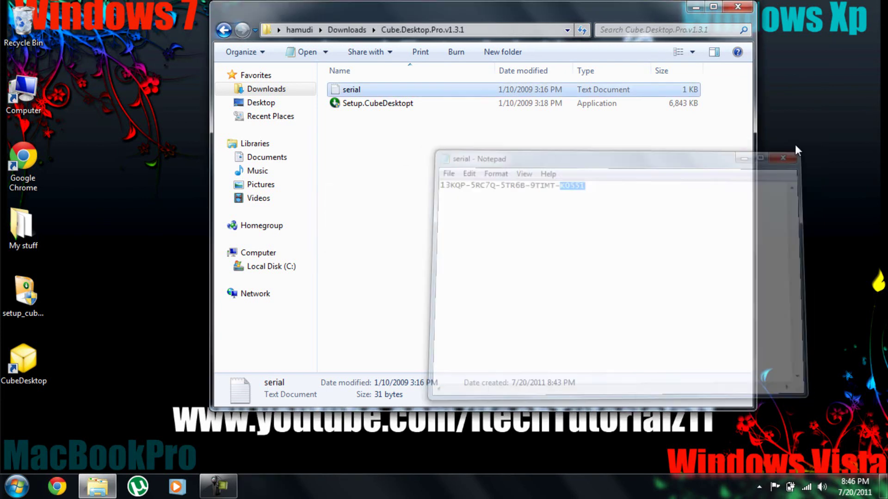
{"action": "left_click", "coordinate": [696, 7]}
{"action": "left_click", "coordinate": [758, 487]}
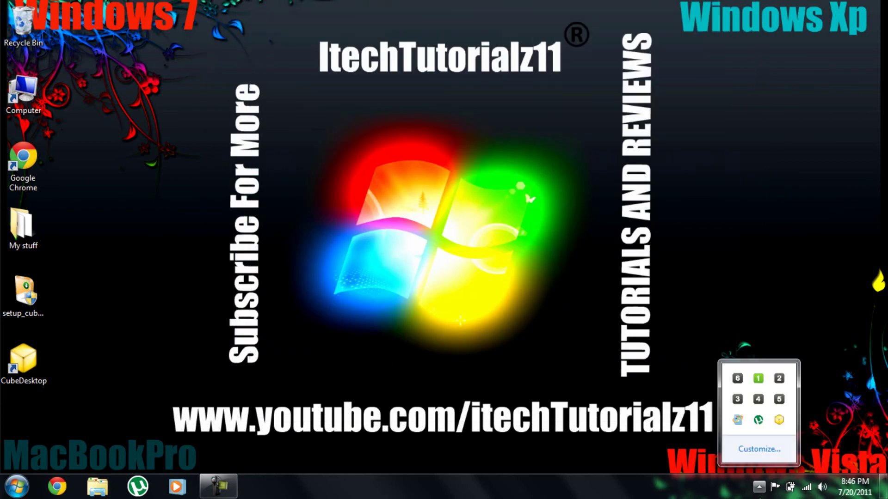
{"action": "right_click", "coordinate": [777, 423]}
{"action": "left_click", "coordinate": [803, 279]}
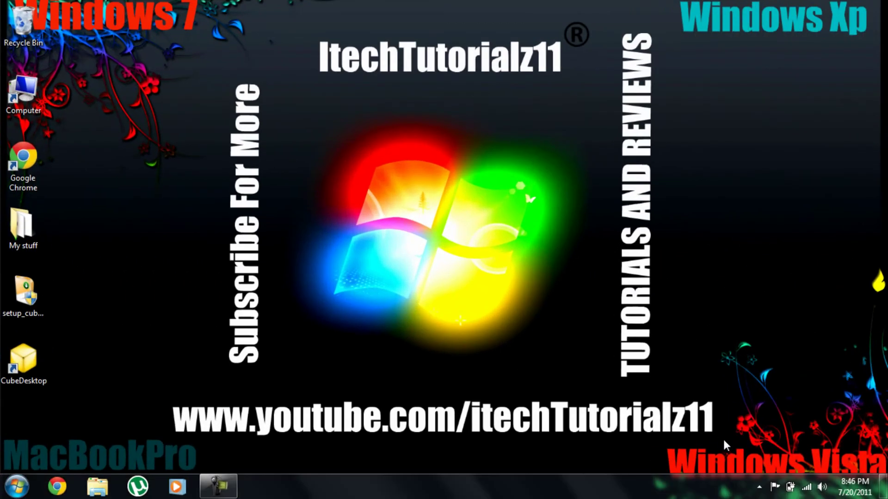
Step: Show the six desktops in 3D Desktop Explorer and return to desktop 1
{"action": "left_click", "coordinate": [760, 488]}
{"action": "right_click", "coordinate": [779, 421]}
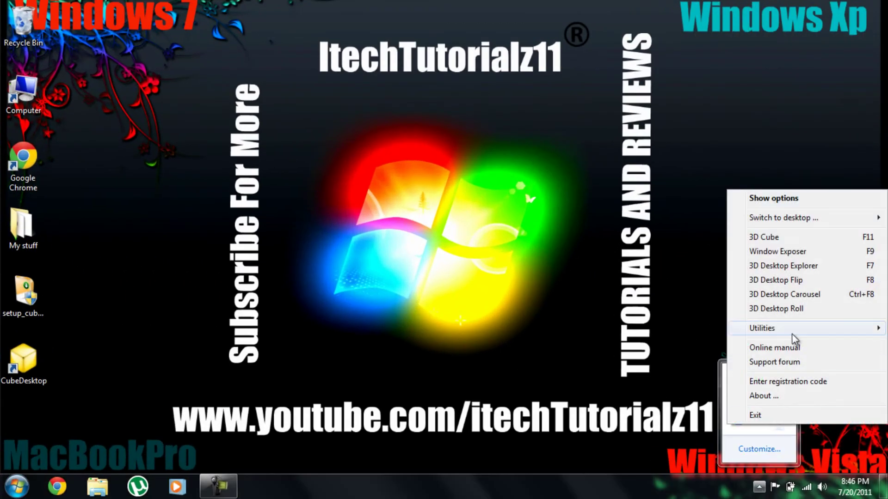
{"action": "left_click", "coordinate": [799, 266]}
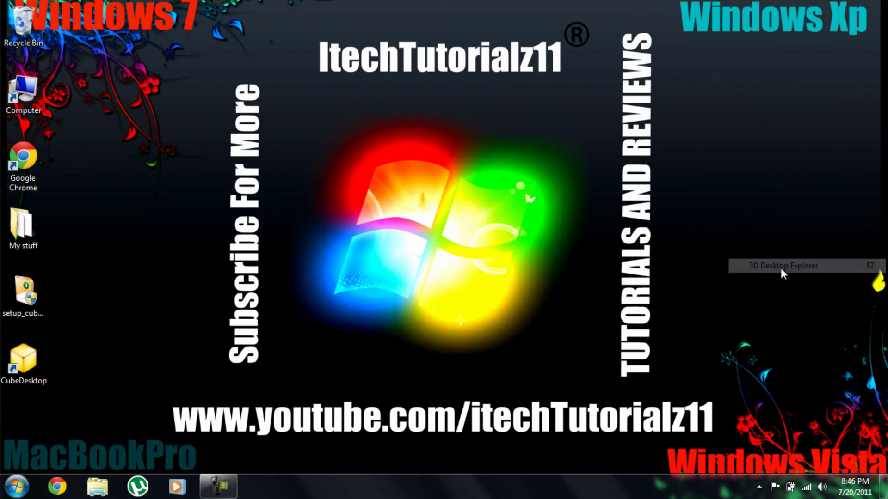
{"action": "left_click_drag", "start_coordinate": [694, 280], "coordinate": [630, 314]}
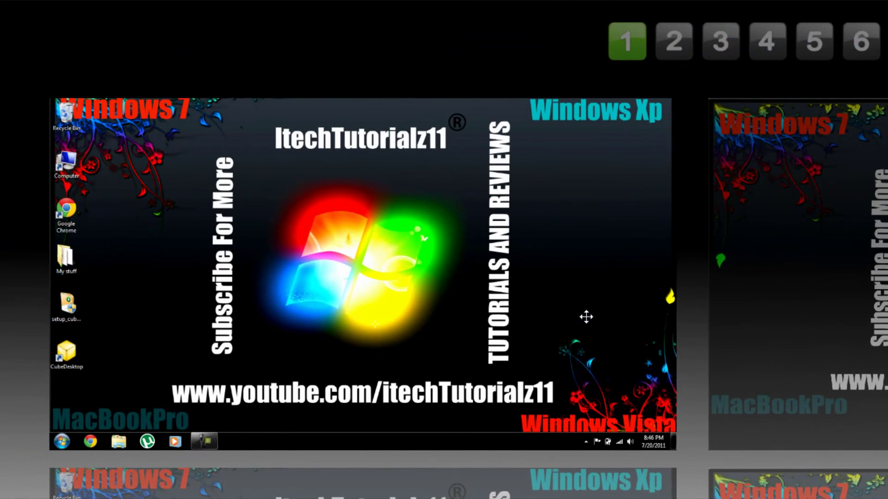
{"action": "left_click", "coordinate": [586, 315]}
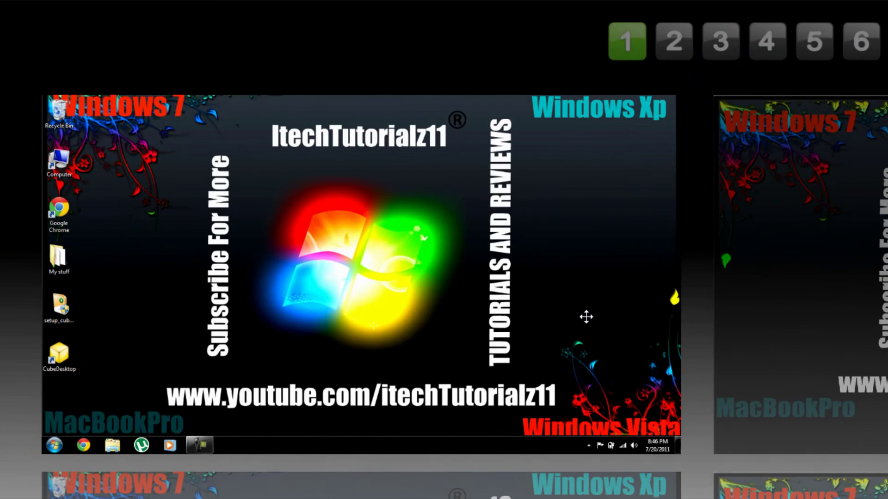